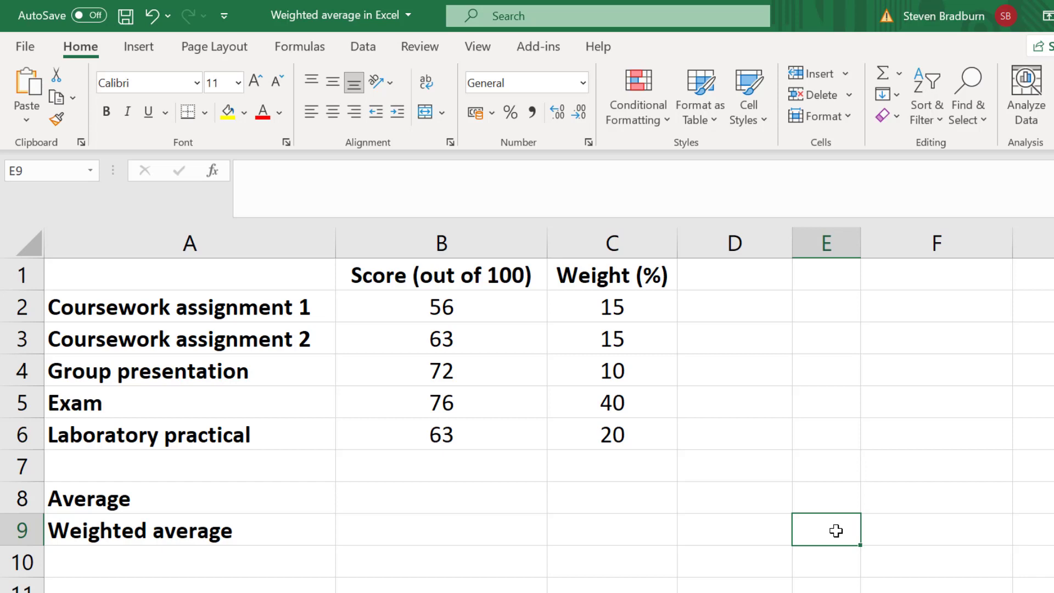
- Enter =AVERAGE(B2:B6) in B8 so it shows the plain average of 66
{"action": "left_click", "coordinate": [511, 498]}
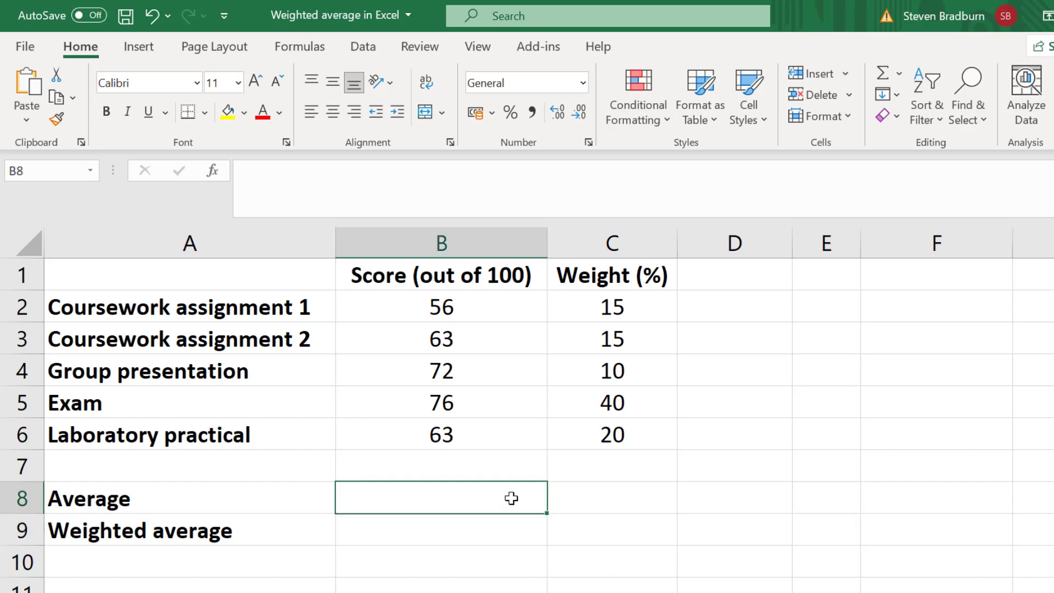
{"action": "type", "text": "=AVERA"}
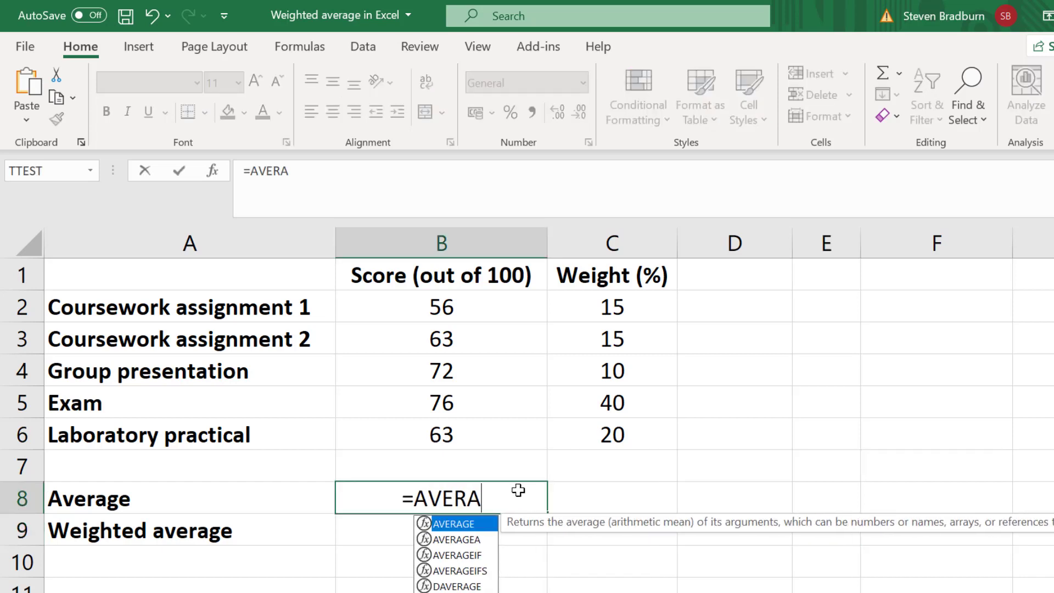
{"action": "type", "text": "GE("}
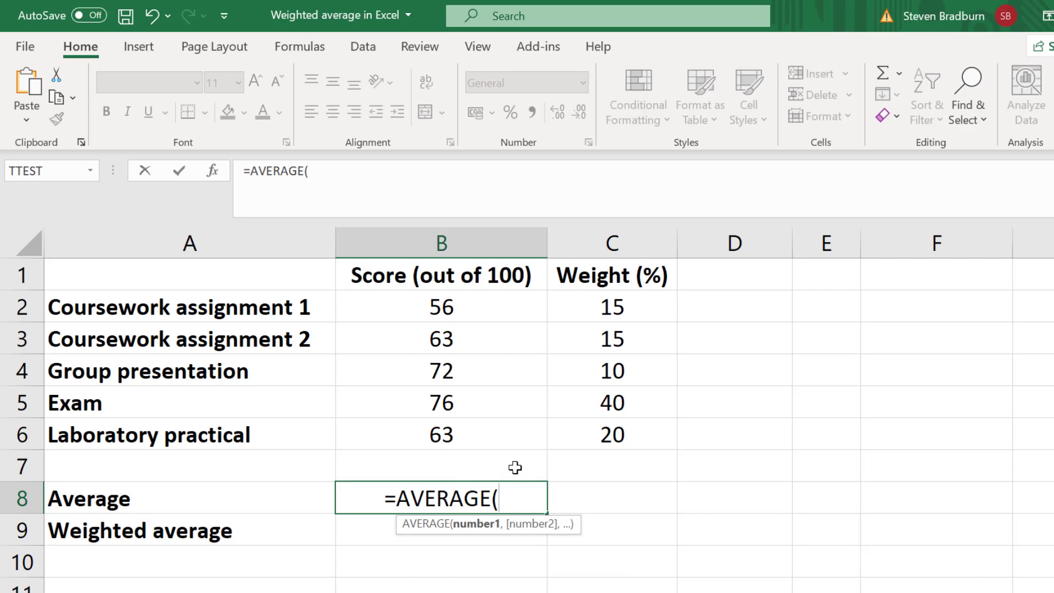
{"action": "left_click_drag", "start_coordinate": [466, 298], "coordinate": [453, 428]}
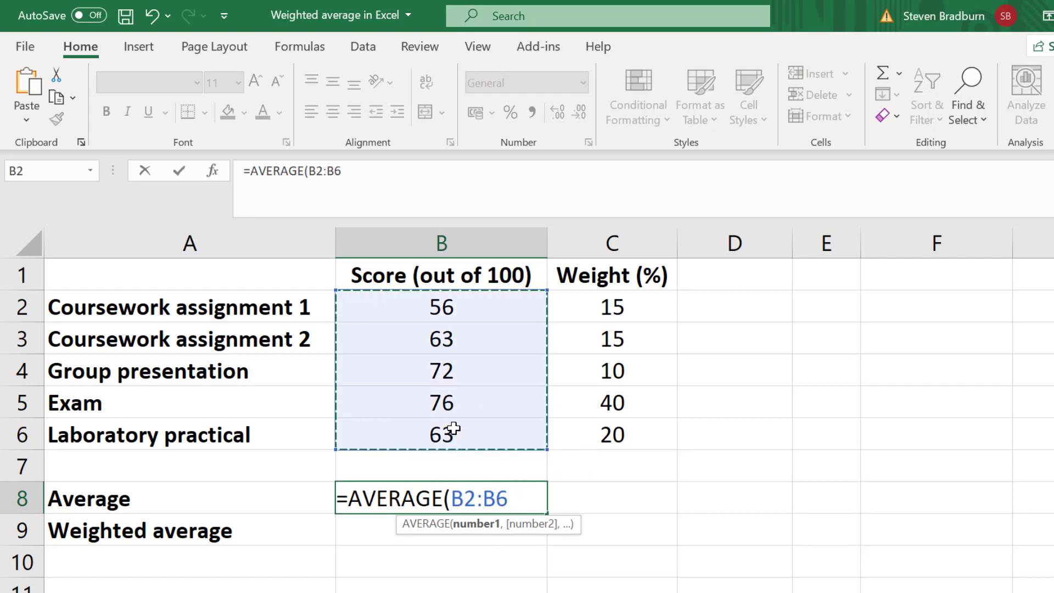
{"action": "type", "text": ")"}
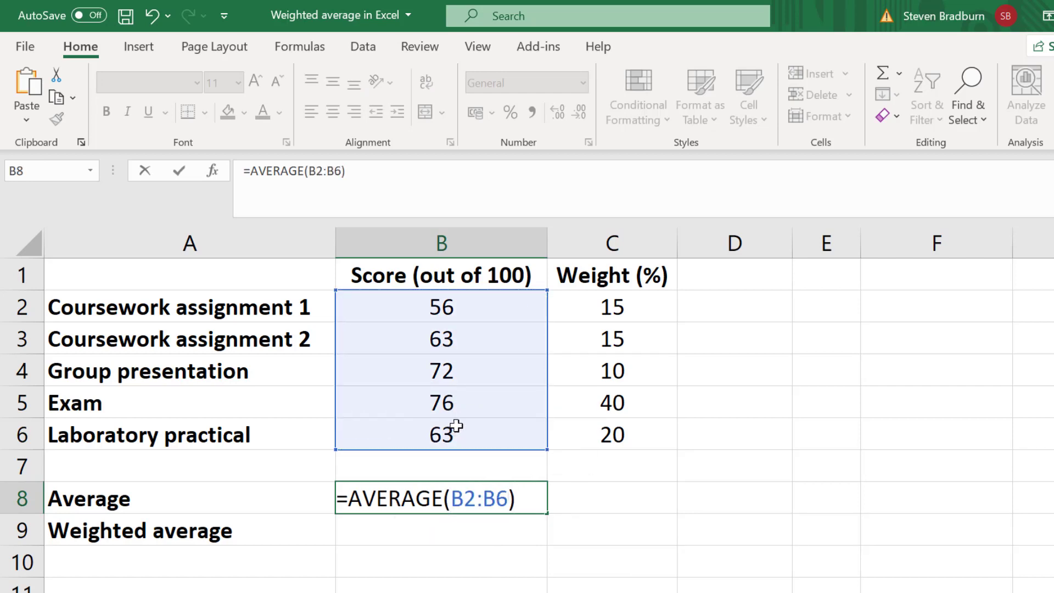
{"action": "key", "text": "Return"}
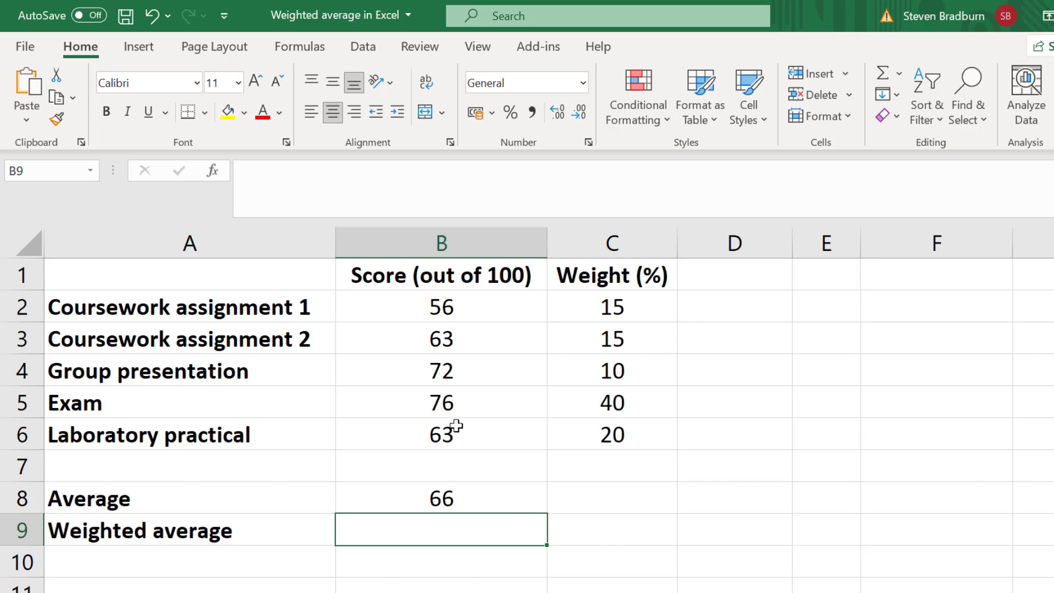
- Enter =B2*C2 in D2 to multiply the first score by its weight
{"action": "left_click", "coordinate": [720, 314]}
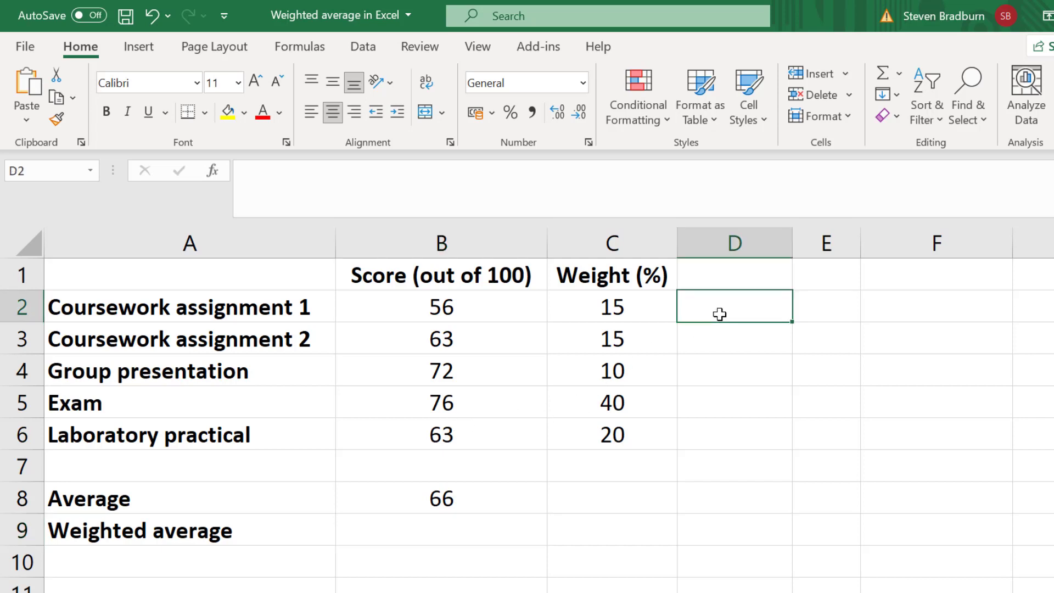
{"action": "type", "text": "="}
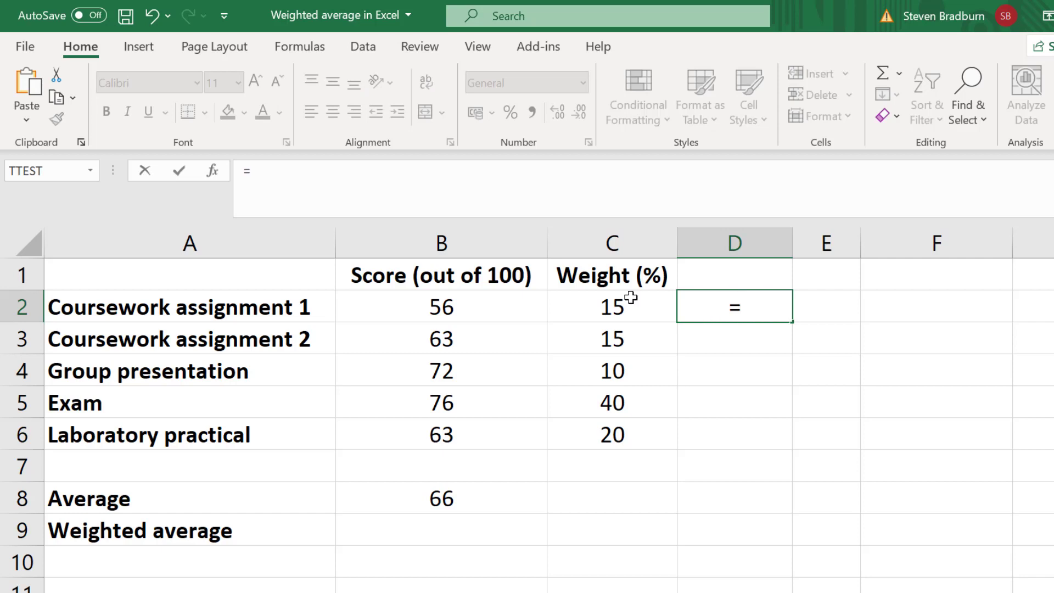
{"action": "left_click", "coordinate": [514, 306]}
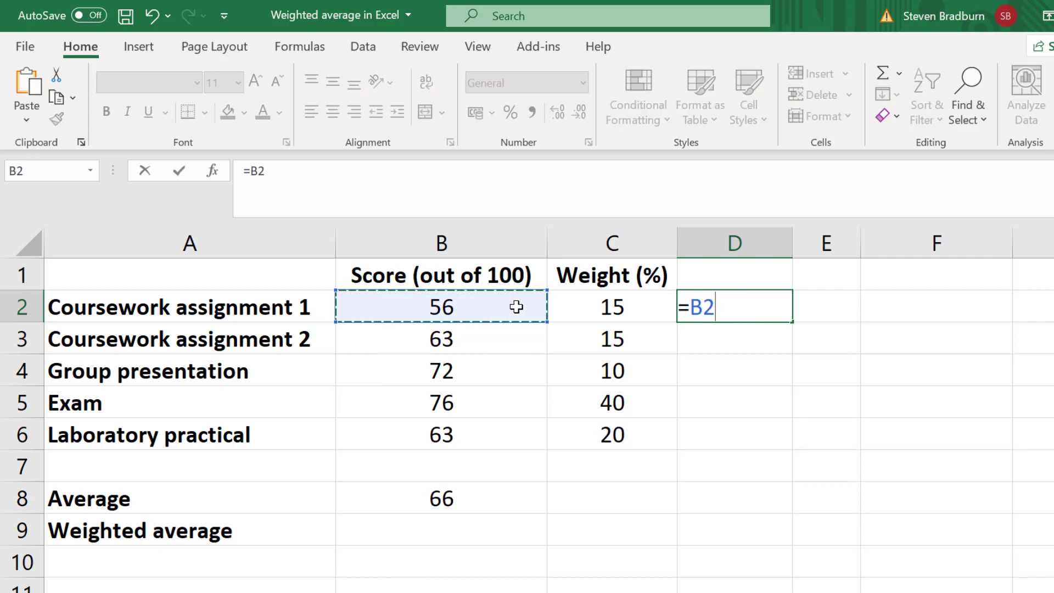
{"action": "type", "text": "*"}
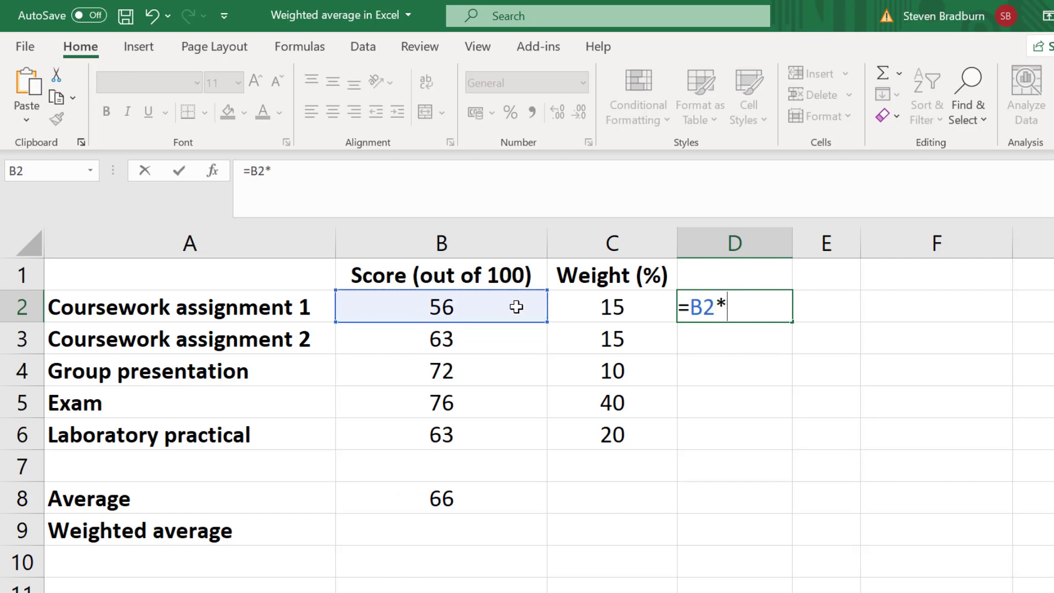
{"action": "left_click", "coordinate": [565, 304]}
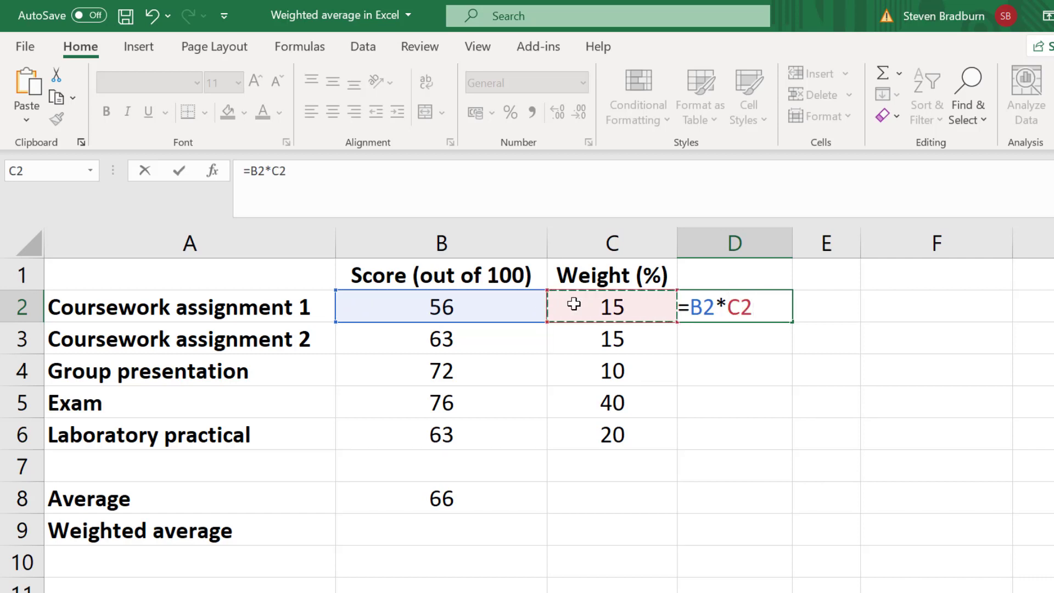
{"action": "key", "text": "Return"}
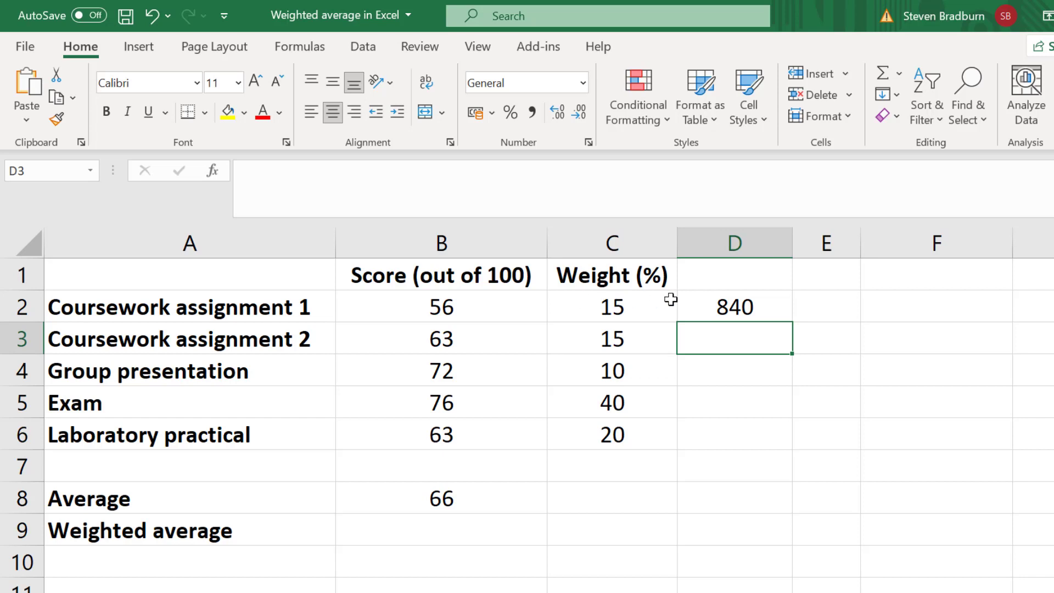
- Fill the D2 product formula down to D6, giving 840, 945, 720, 3040 and 1260
{"action": "left_click", "coordinate": [716, 302]}
{"action": "left_click_drag", "start_coordinate": [796, 319], "coordinate": [762, 442]}
{"action": "left_click", "coordinate": [885, 439]}
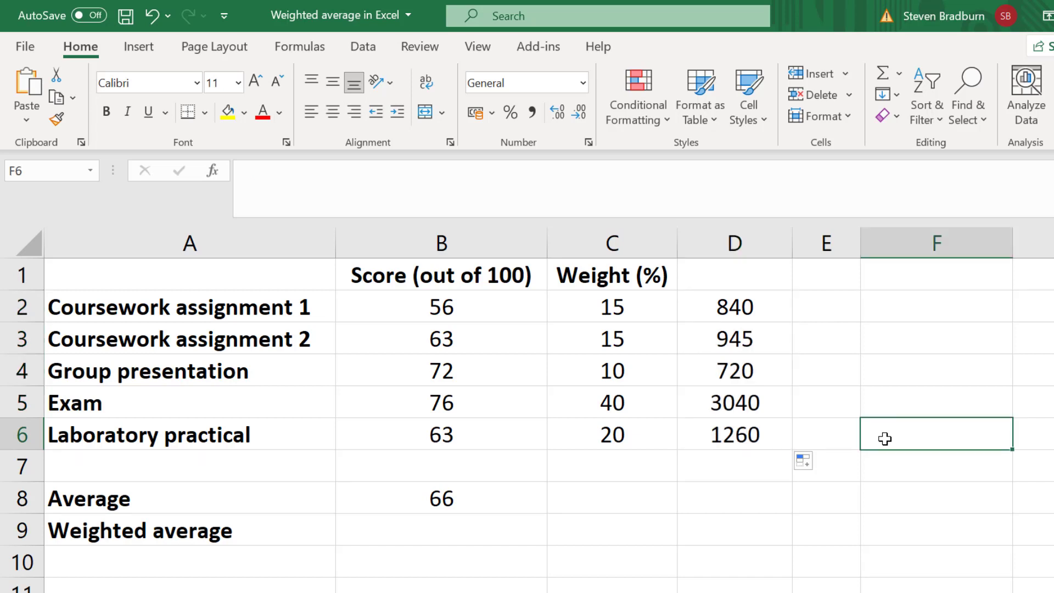
{"action": "left_click", "coordinate": [765, 468]}
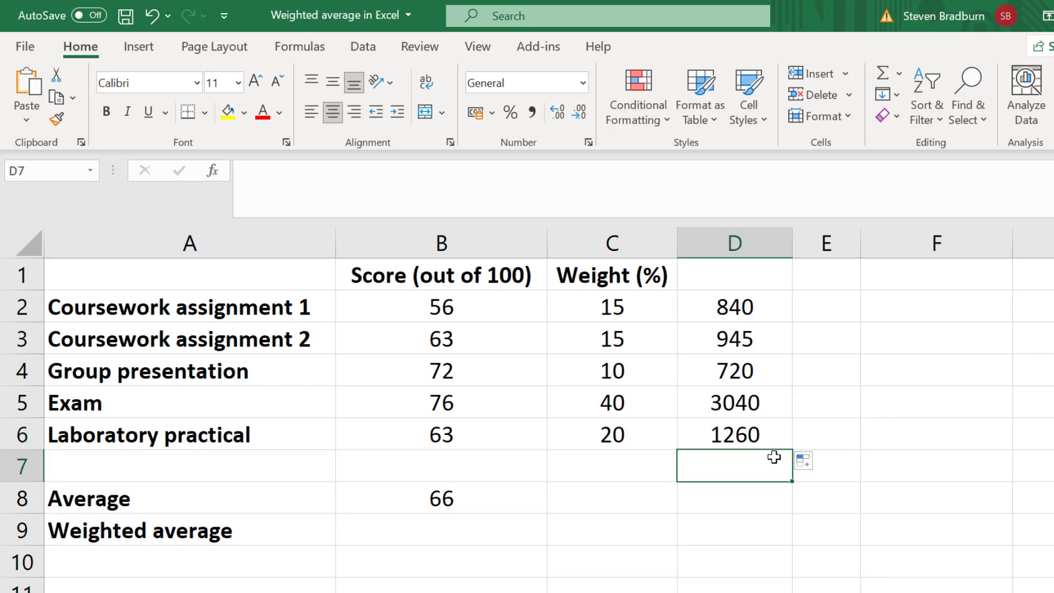
- Total the products D2:D6 in D7 with =SUM(D2:D6), giving 6805
{"action": "type", "text": "=SUM("}
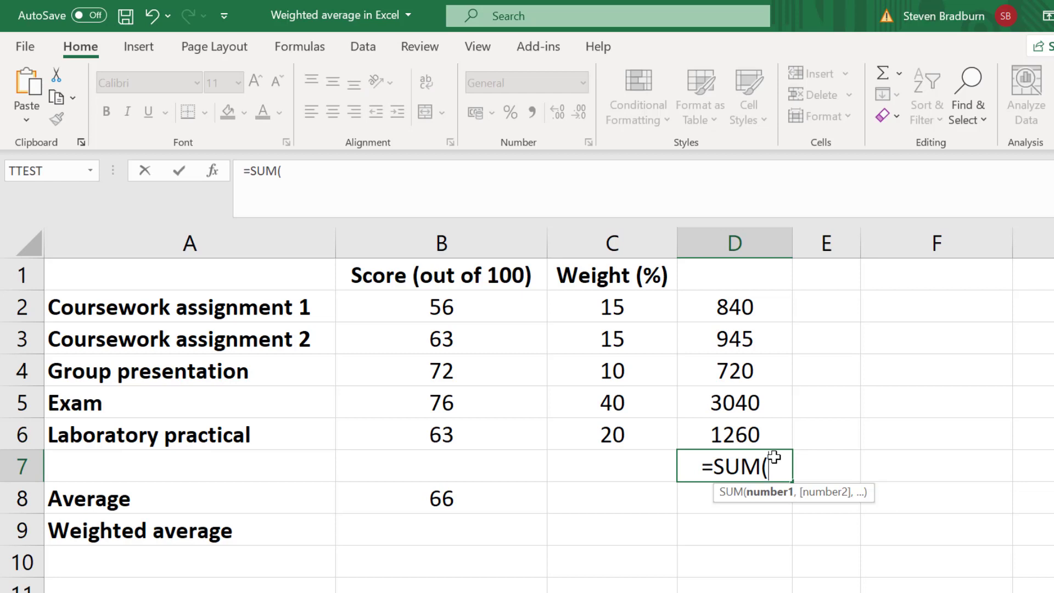
{"action": "left_click_drag", "start_coordinate": [740, 299], "coordinate": [735, 423]}
{"action": "type", "text": ")"}
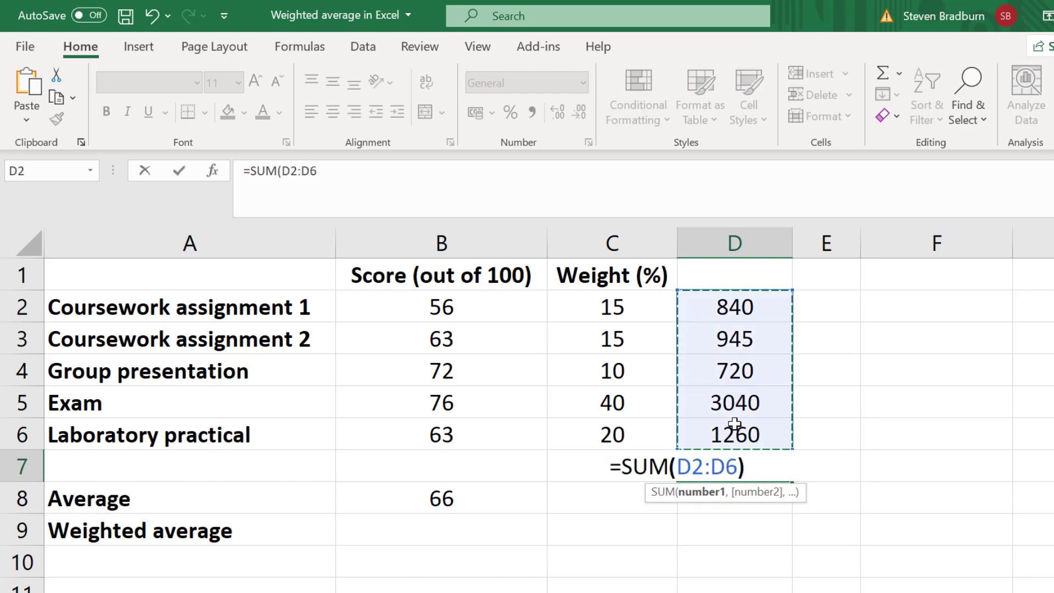
{"action": "key", "text": "Return"}
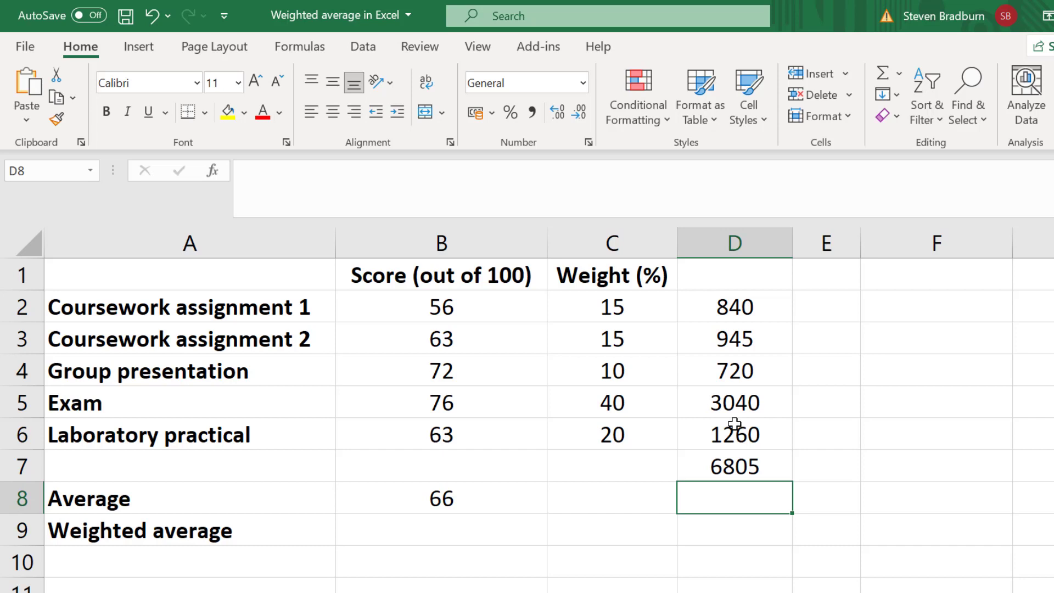
- Total the weights in C7 with =SUM(C2:C6), giving 100
{"action": "left_click", "coordinate": [593, 451]}
{"action": "type", "text": "=SUM("}
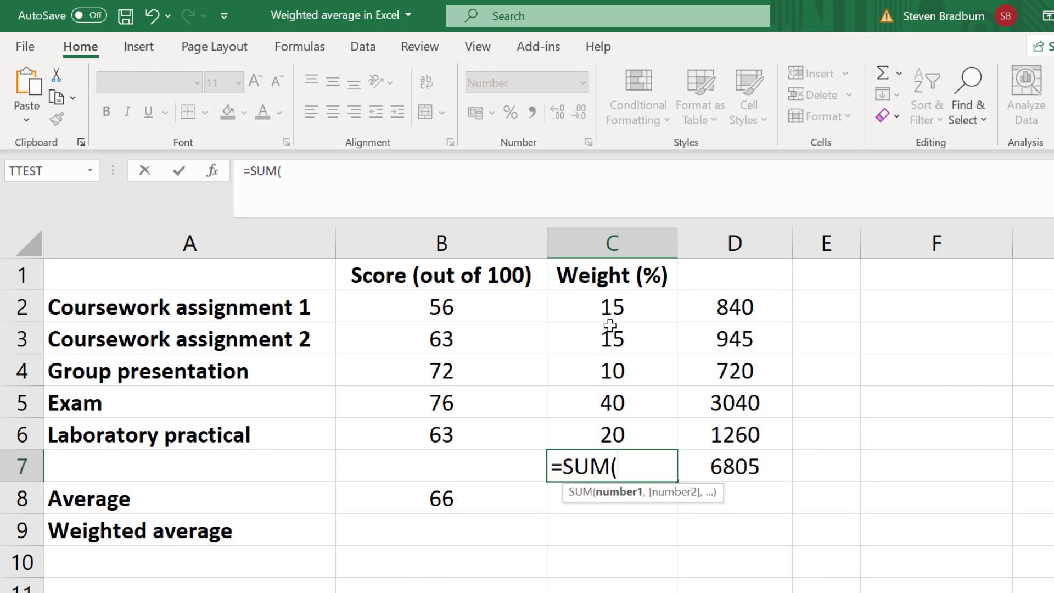
{"action": "left_click_drag", "start_coordinate": [612, 314], "coordinate": [614, 422]}
{"action": "type", "text": ")"}
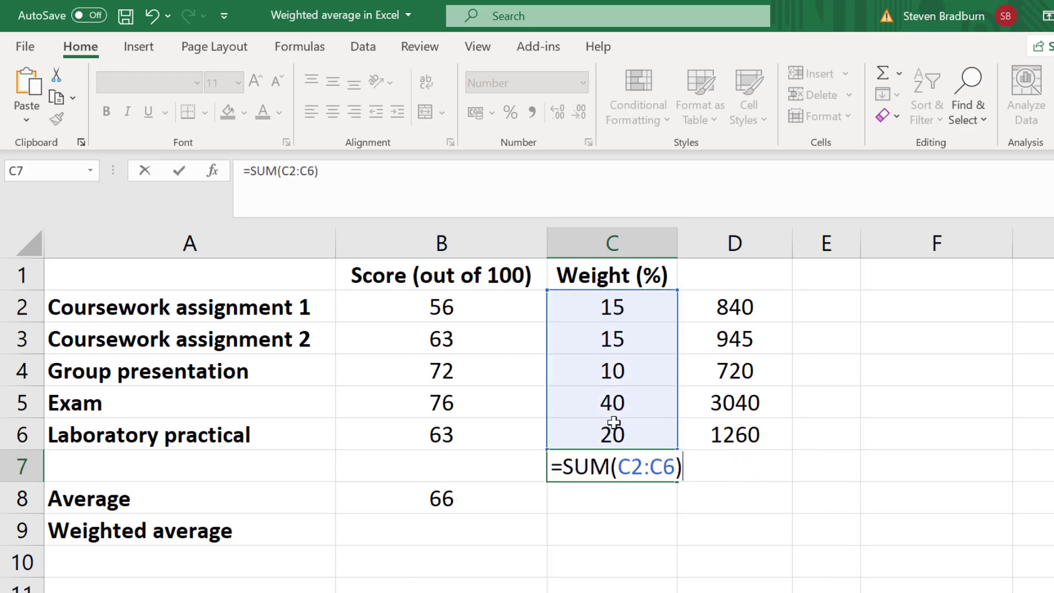
{"action": "key", "text": "Return"}
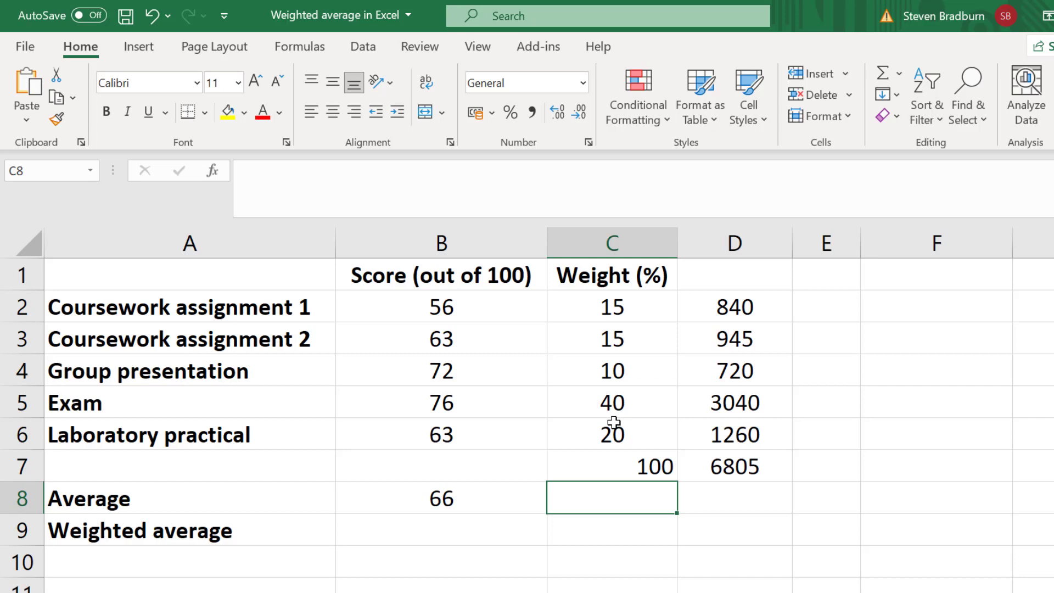
{"action": "left_click", "coordinate": [447, 525]}
{"action": "type", "text": "="}
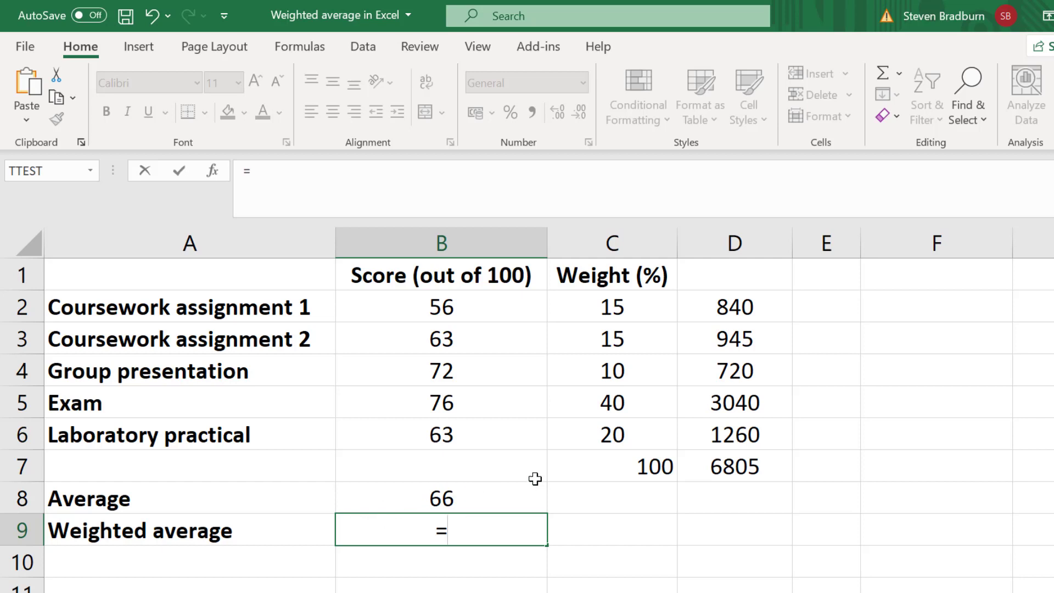
- Complete B9 as =D7/C7 so the weighted average reads 68.05
{"action": "left_click", "coordinate": [709, 468]}
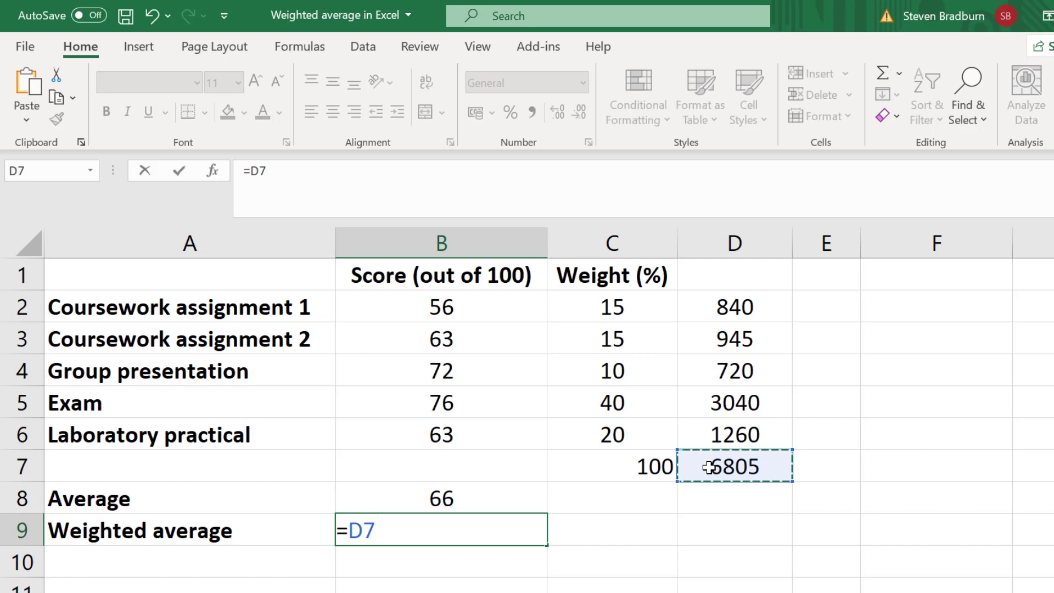
{"action": "type", "text": "/"}
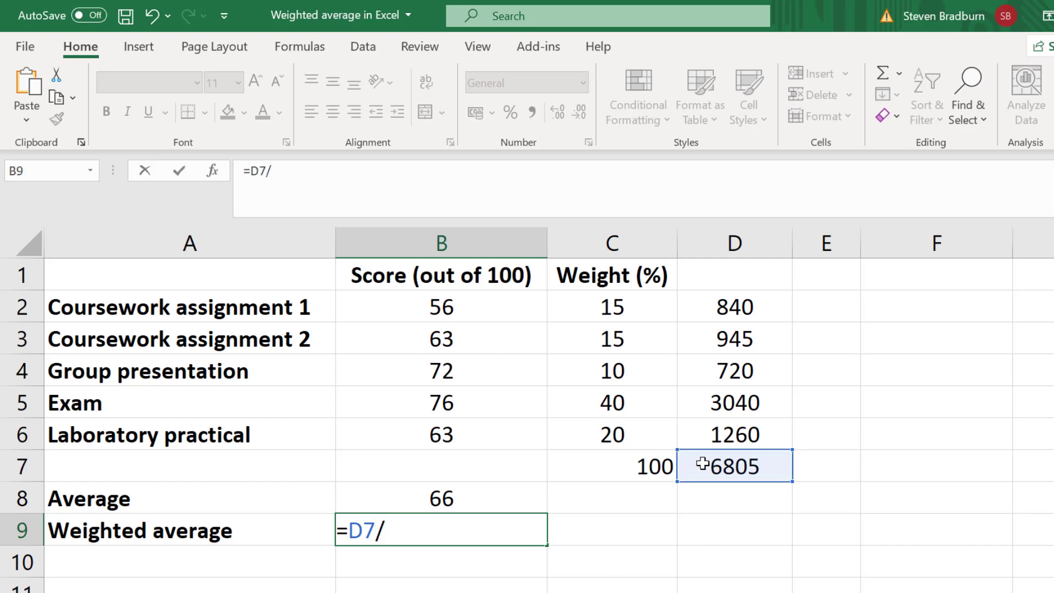
{"action": "left_click", "coordinate": [604, 465]}
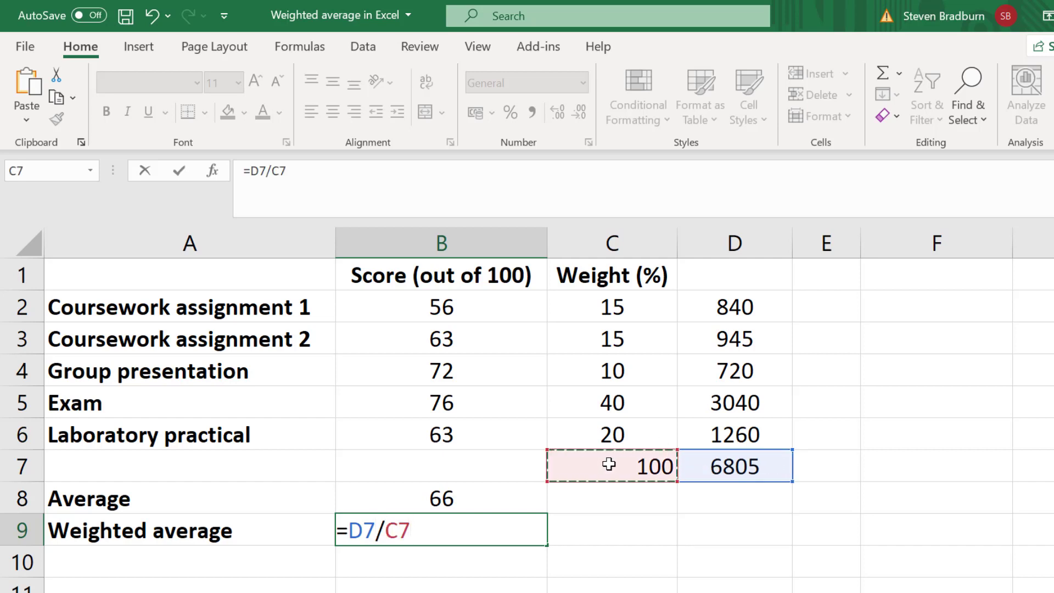
{"action": "key", "text": "Return"}
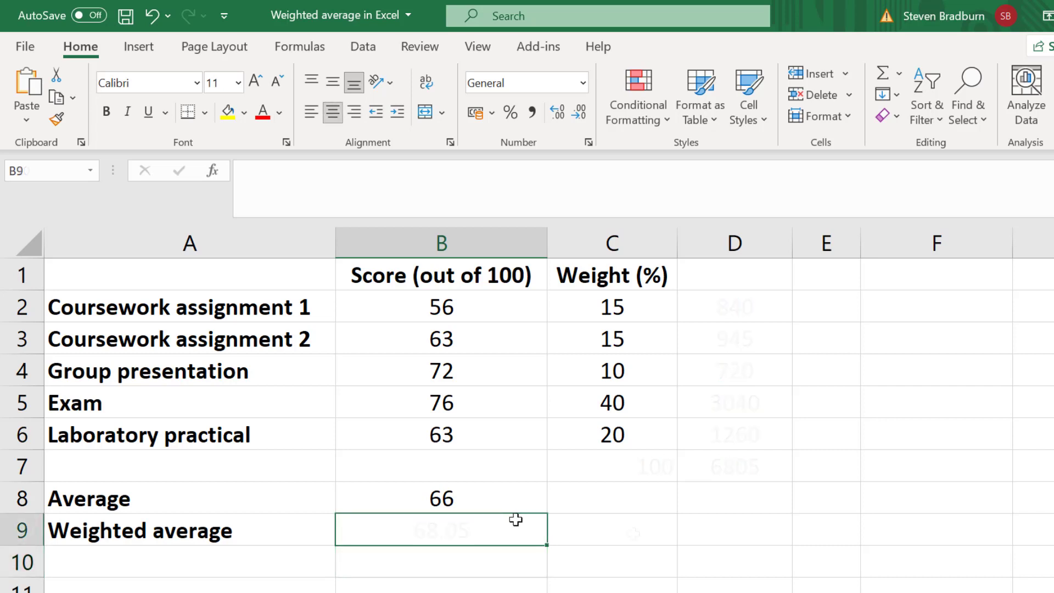
- Enter =SUMPRODUCT(B2:B6,C2:C6)/SUM(C2:C6) in B9, still returning 68.05
{"action": "type", "text": "=SU"}
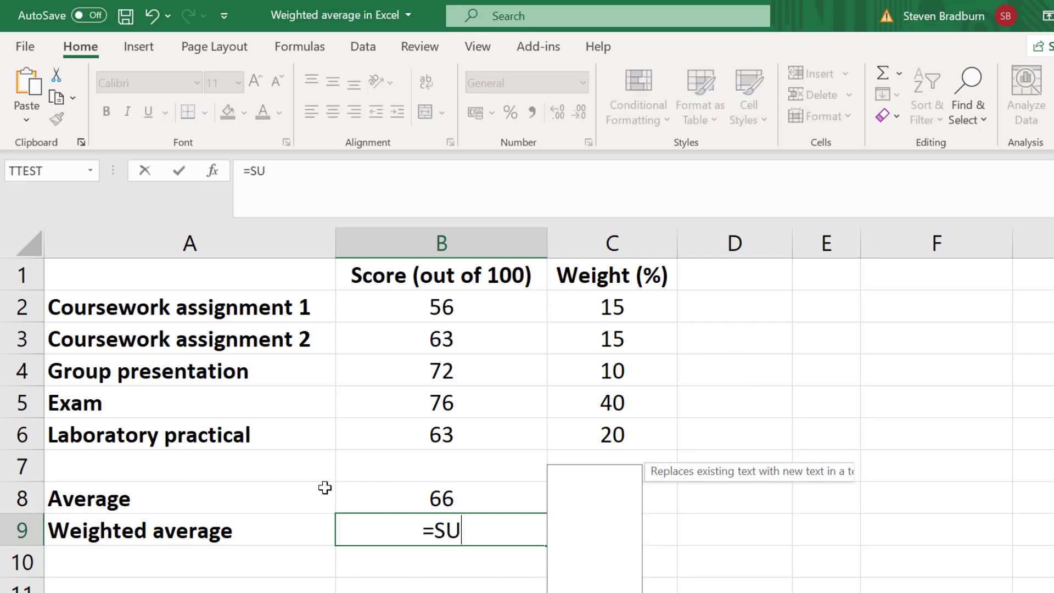
{"action": "type", "text": "MPRODUCT("}
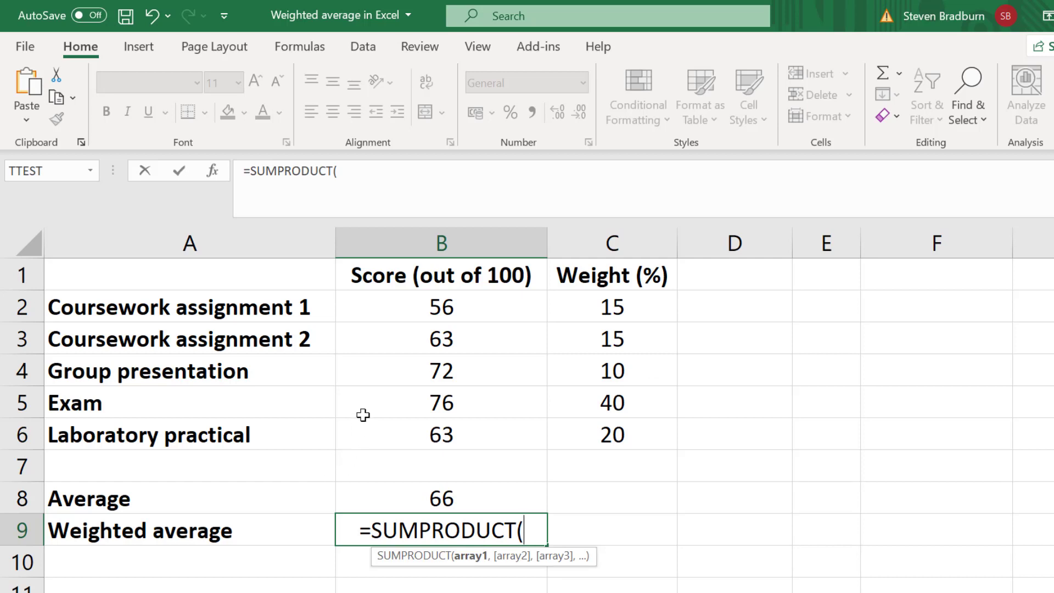
{"action": "left_click_drag", "start_coordinate": [404, 314], "coordinate": [395, 434]}
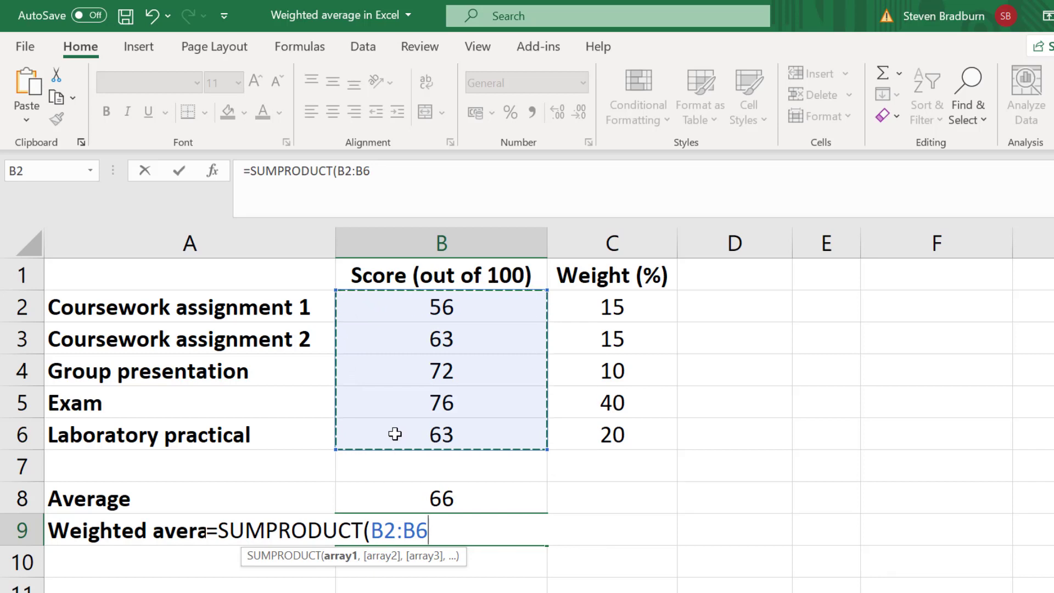
{"action": "type", "text": ","}
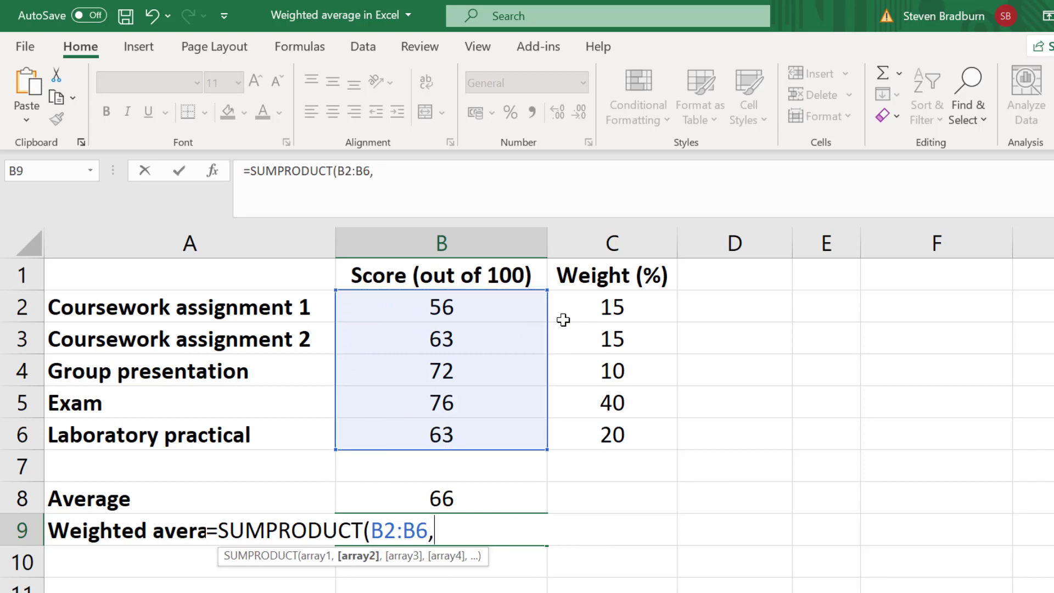
{"action": "left_click_drag", "start_coordinate": [563, 318], "coordinate": [576, 428]}
{"action": "type", "text": ")"}
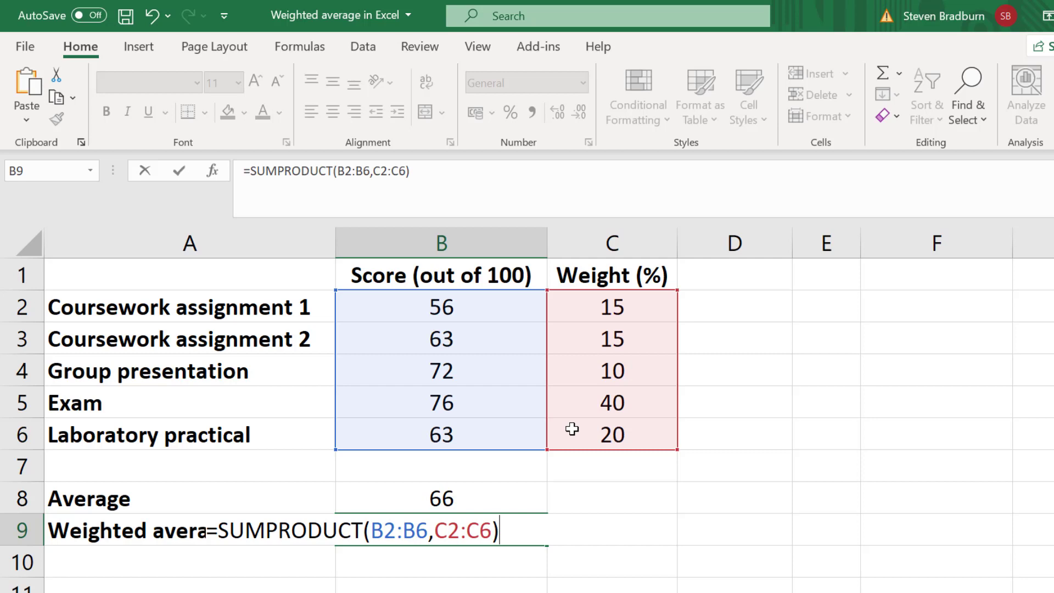
{"action": "type", "text": "/SUM("}
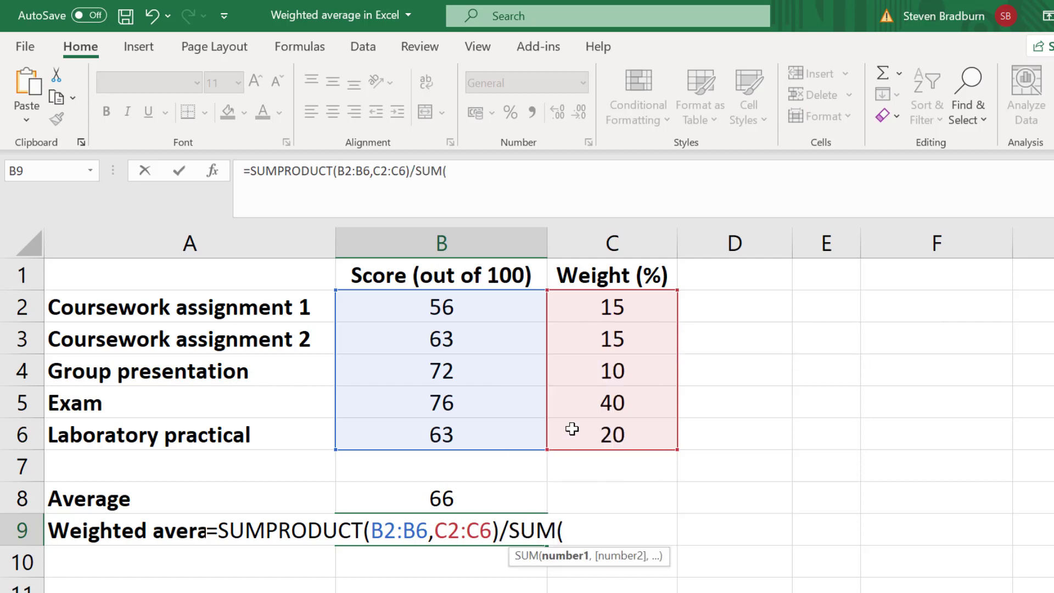
{"action": "left_click_drag", "start_coordinate": [597, 318], "coordinate": [606, 434]}
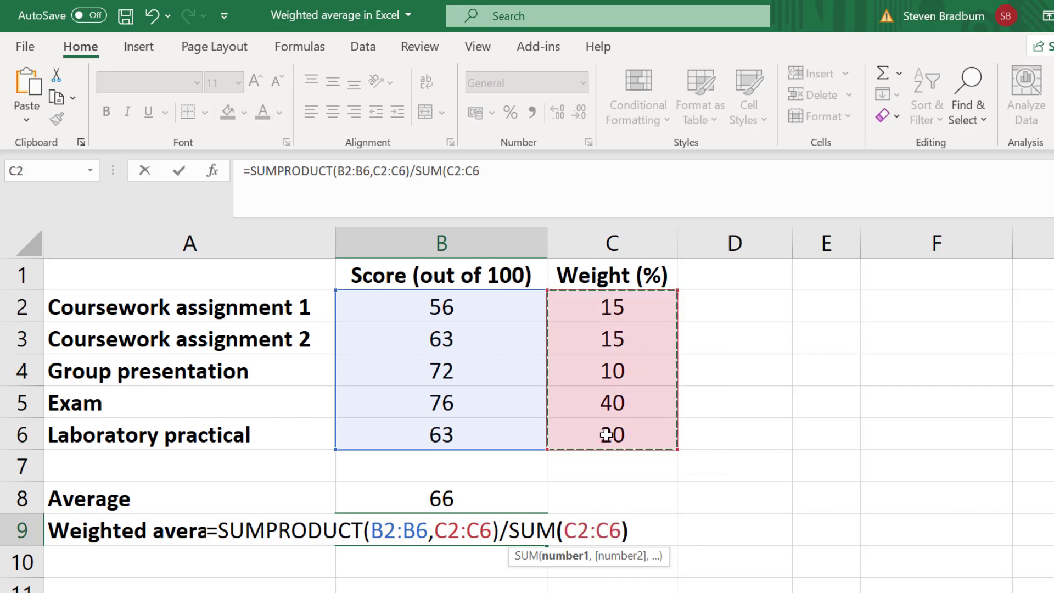
{"action": "type", "text": ")"}
{"action": "key", "text": "Return"}
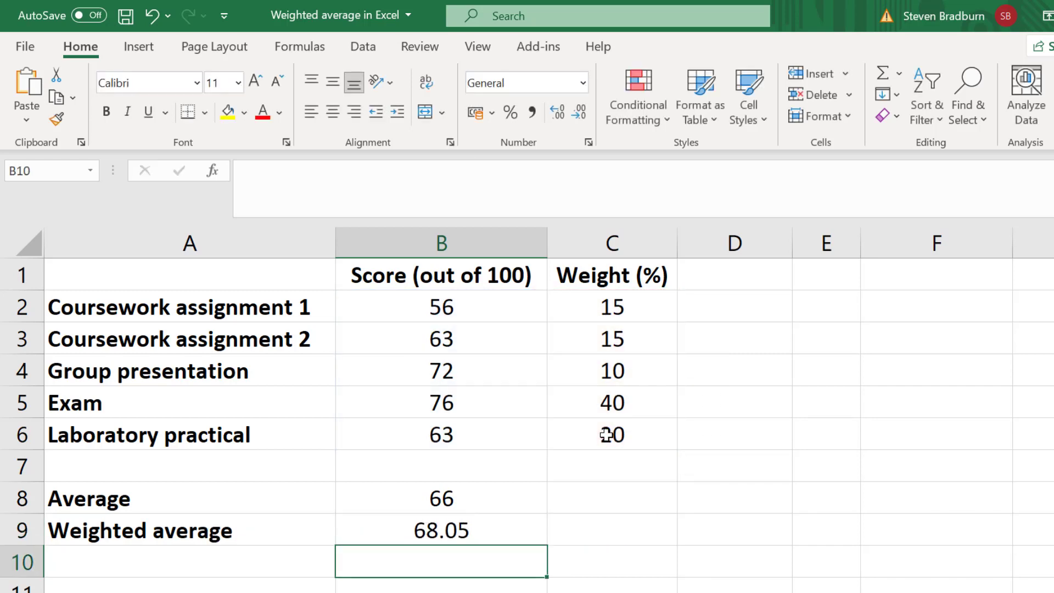